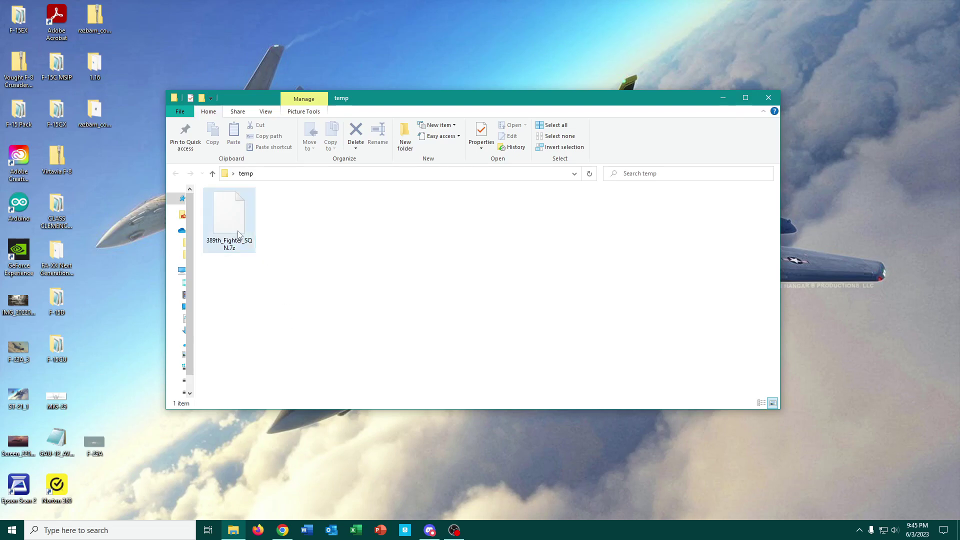
Select and then deselect the 389th_Fighter_SQN.7z archive in the temp folder
left_click(245, 212)
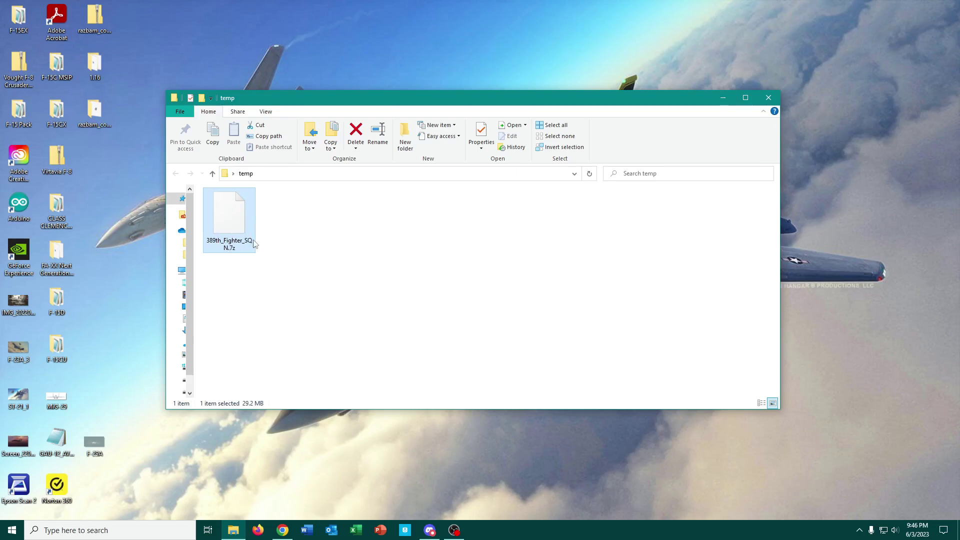
left_click(297, 285)
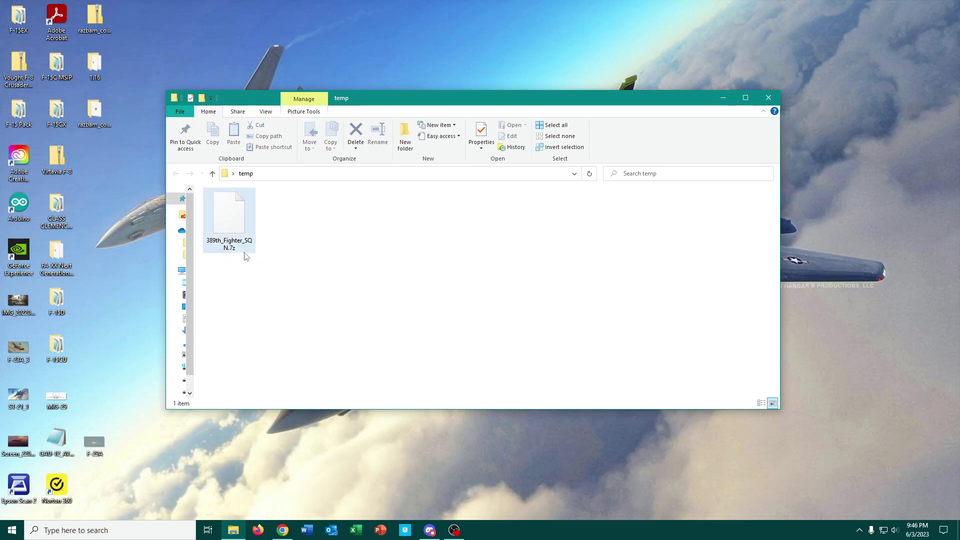
left_click(249, 250)
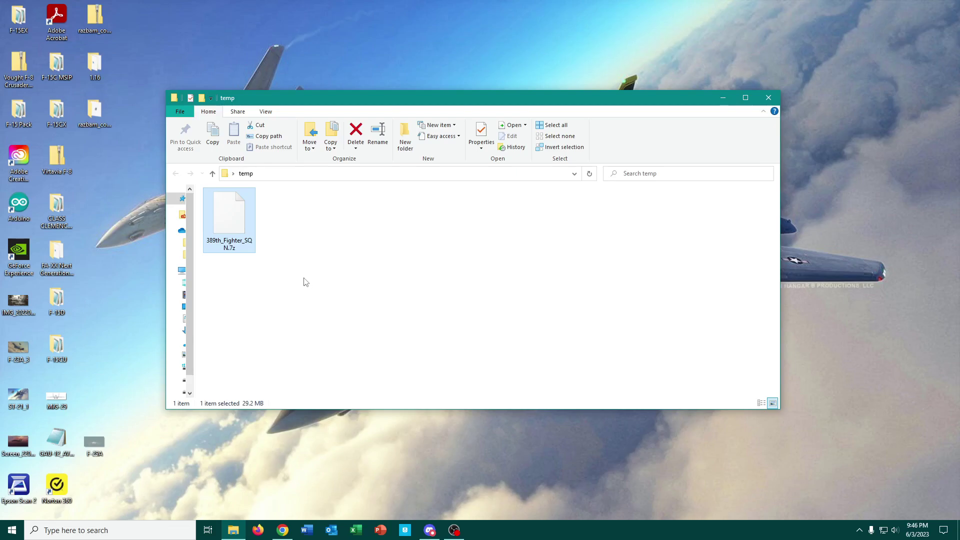
left_click(330, 295)
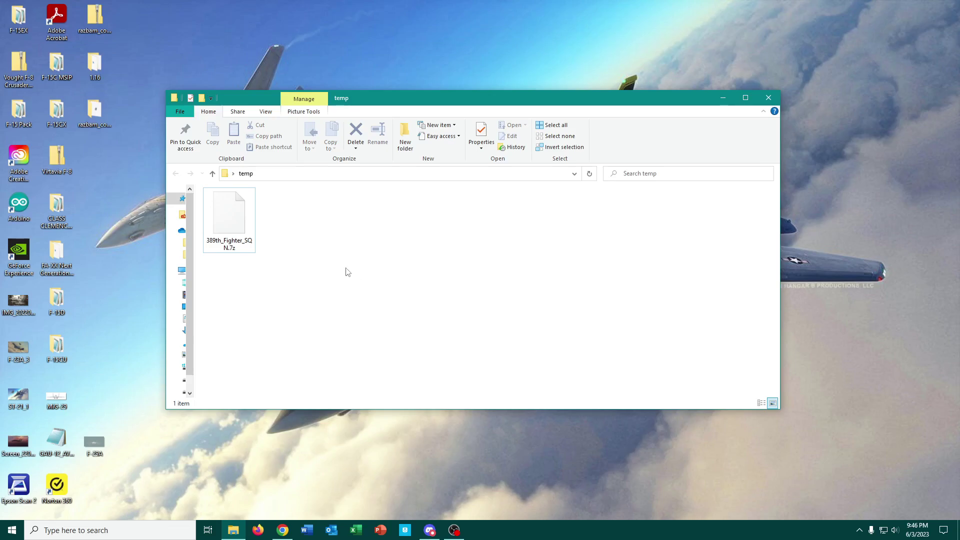
Create a new compressed (zipped) folder in temp, keeping its default name
right_click(340, 306)
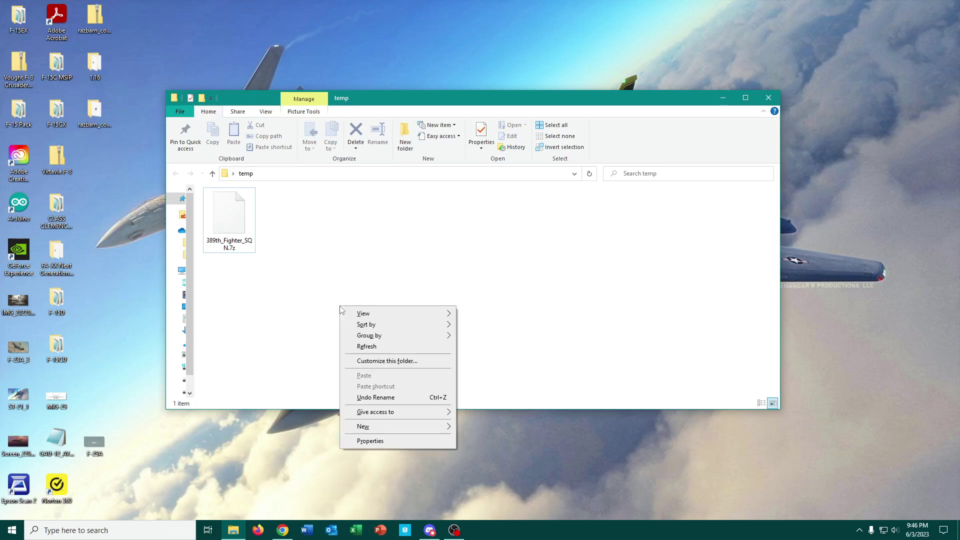
mouse_move(377, 428)
left_click(485, 425)
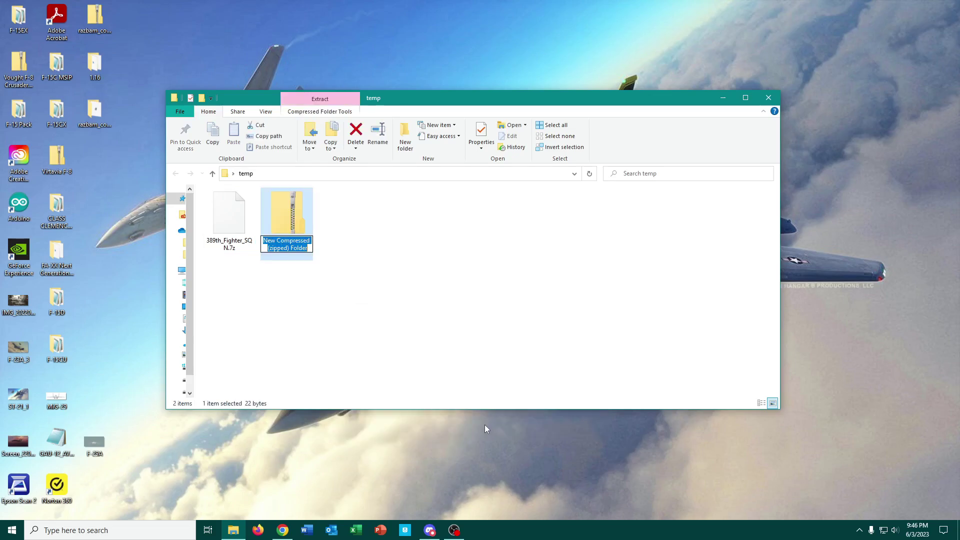
left_click(307, 235)
left_click(307, 235)
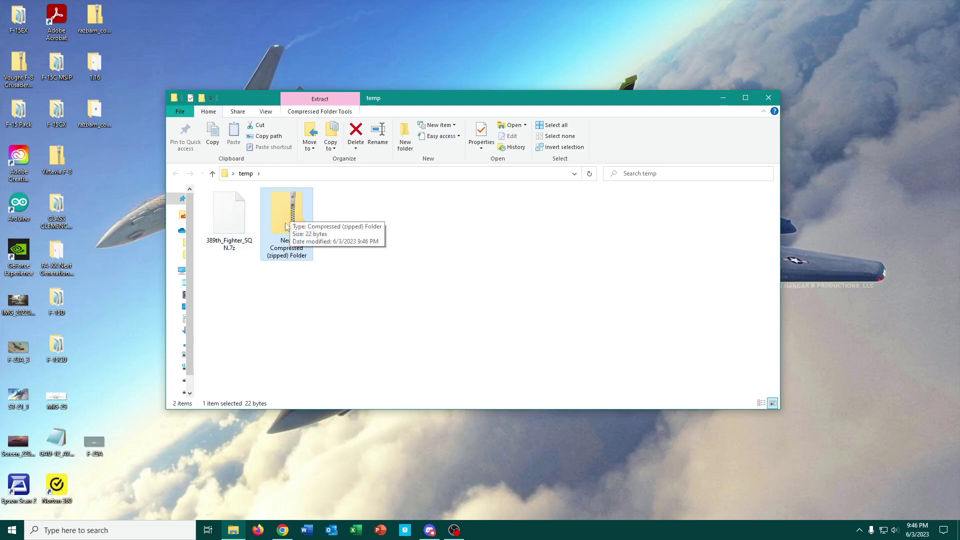
left_click(304, 296)
left_click(290, 240)
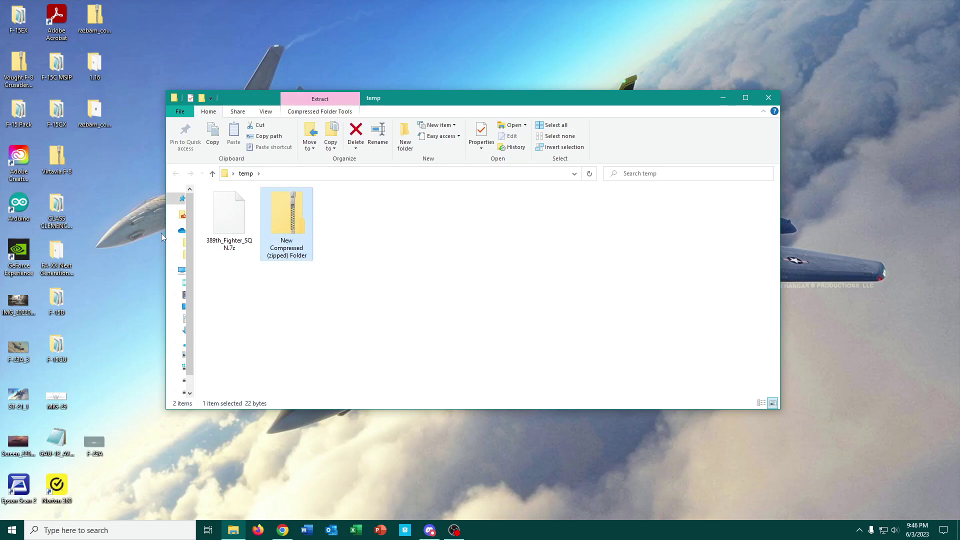
Delete the empty zipped folder, leaving only the .7z archive
left_click(220, 226)
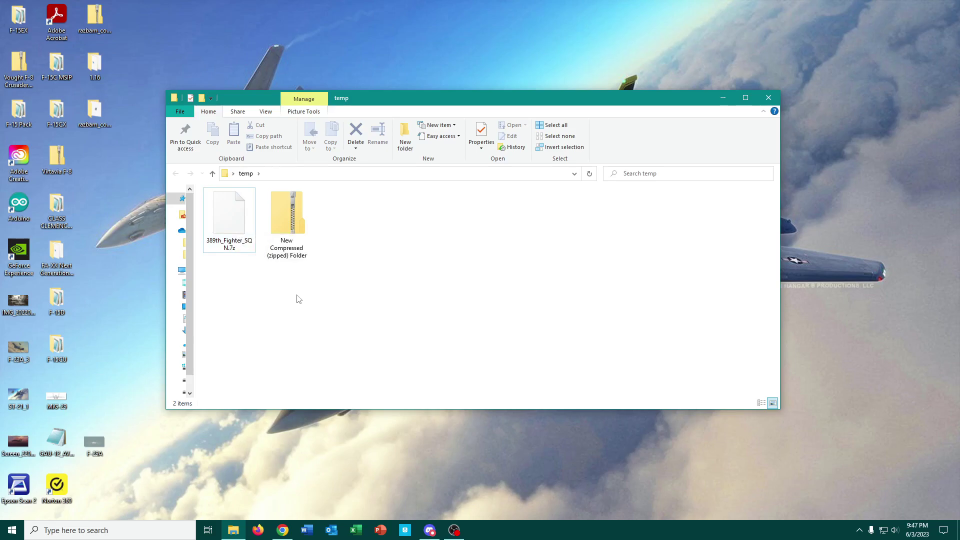
left_click(299, 236)
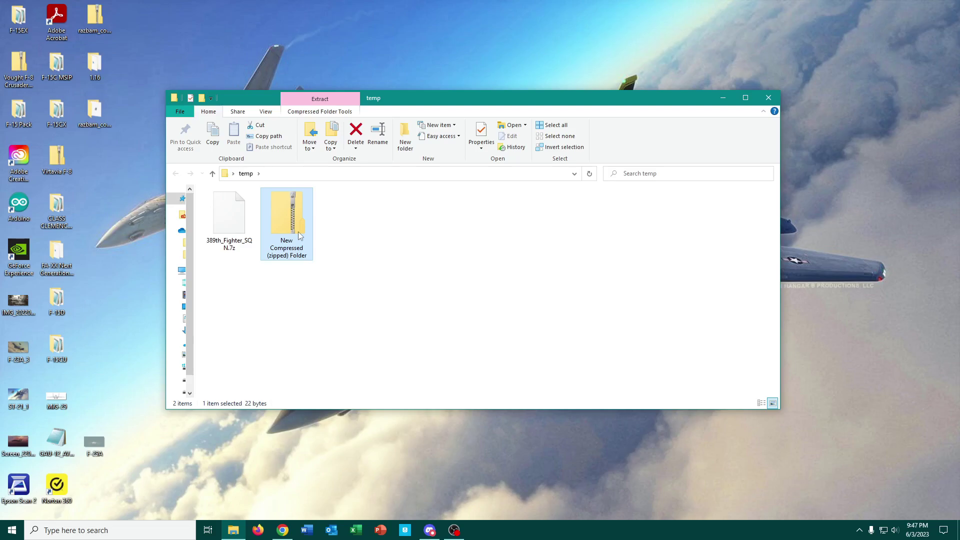
left_click(355, 261)
left_click(307, 252)
key("Delete")
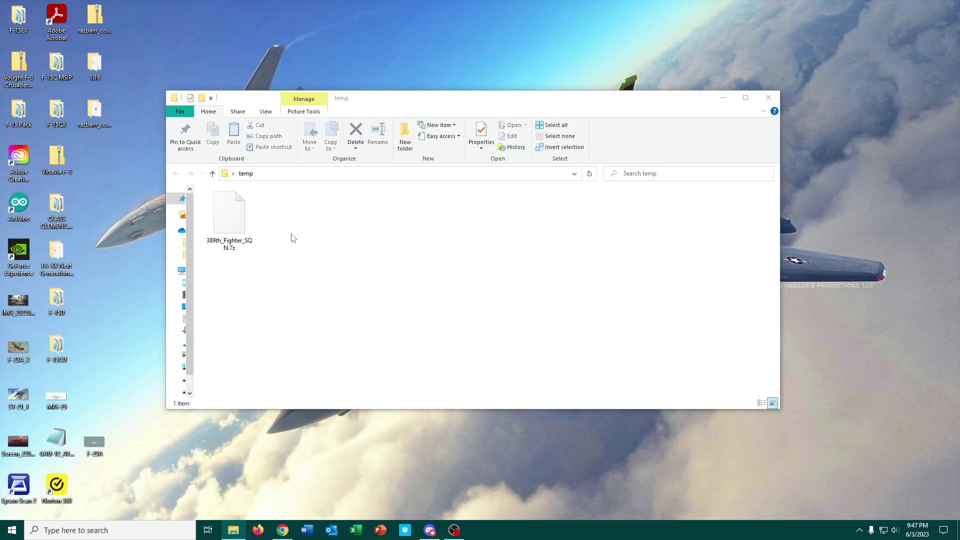
Visit the official 7-Zip website from the Chrome search results, then minimize Chrome
left_click(282, 529)
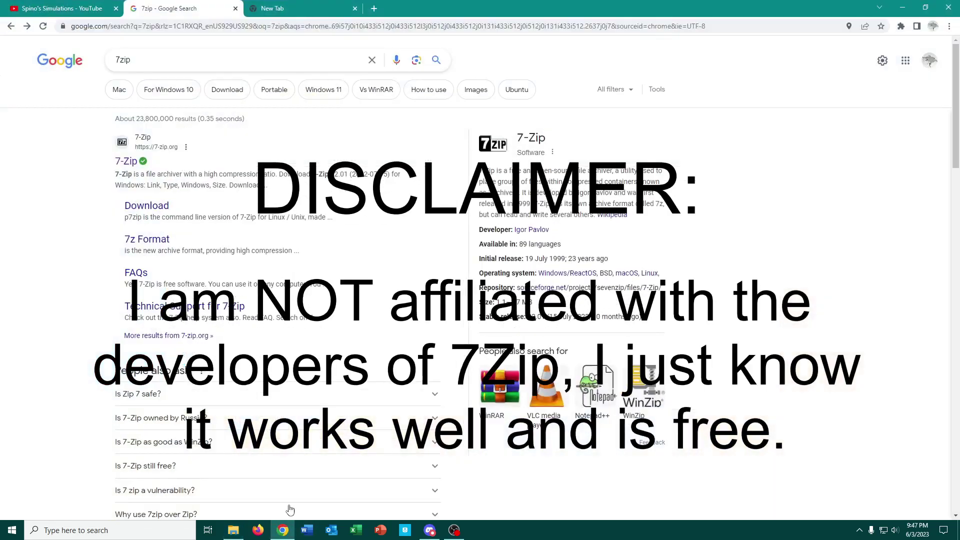
left_click(127, 162)
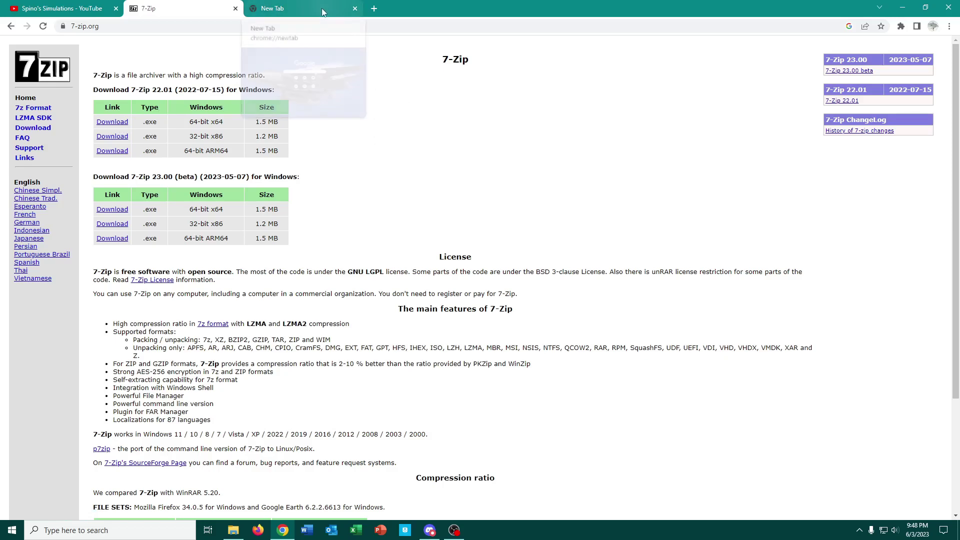
left_click(285, 9)
left_click(903, 8)
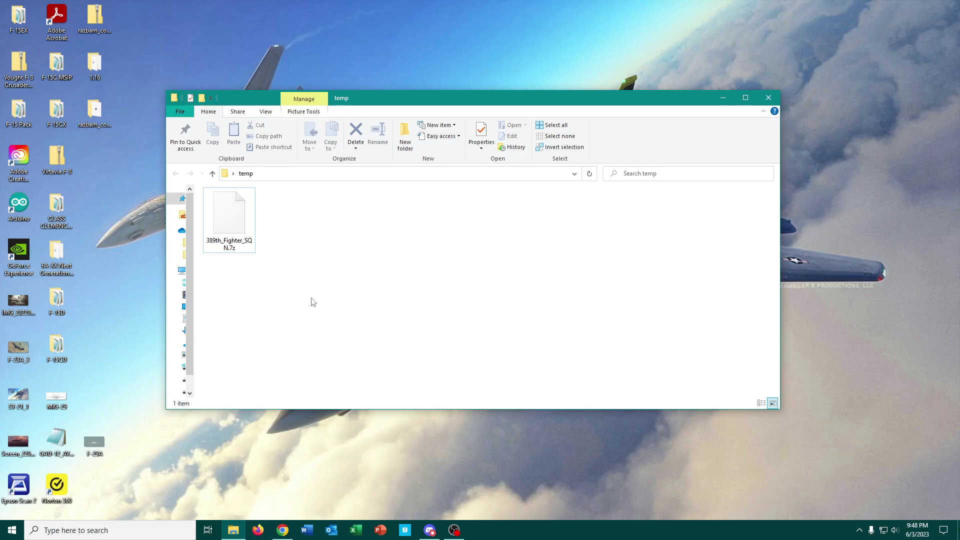
Open 389th_Fighter_SQN.7z using 7-Zip's Open archive command
right_click(384, 440)
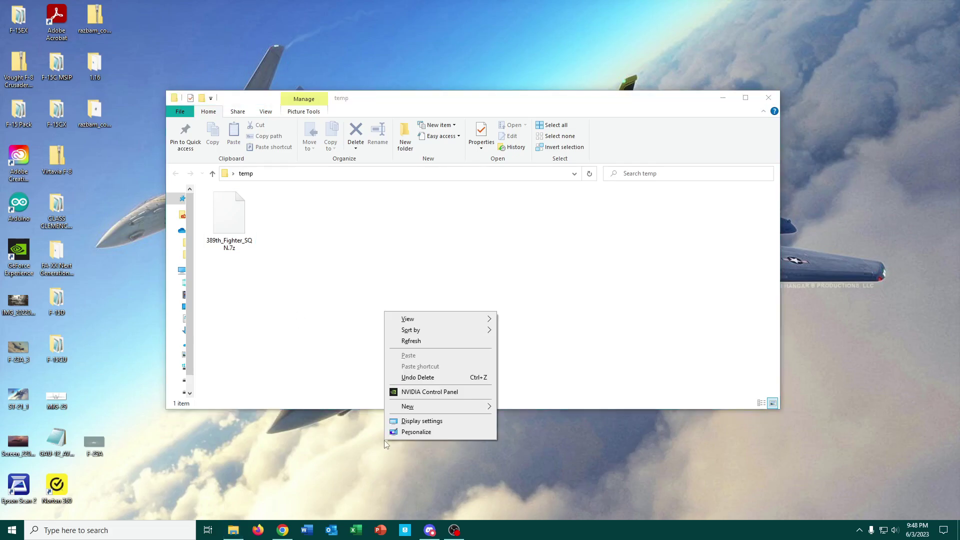
left_click(228, 220)
right_click(228, 221)
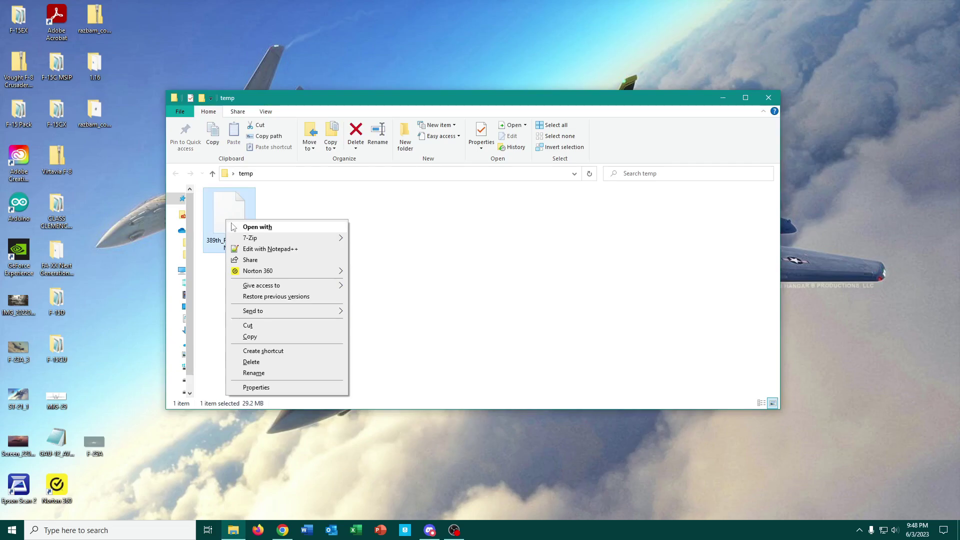
mouse_move(247, 239)
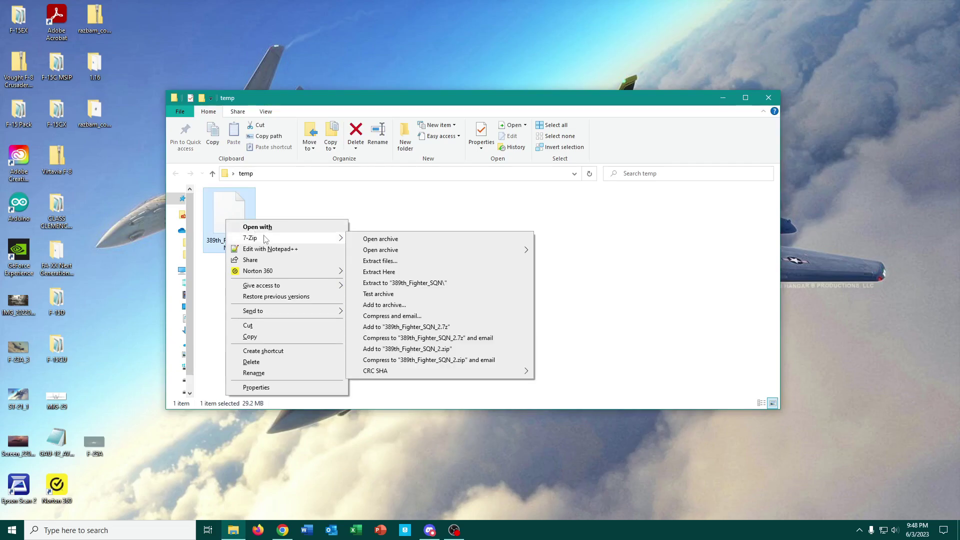
left_click(389, 242)
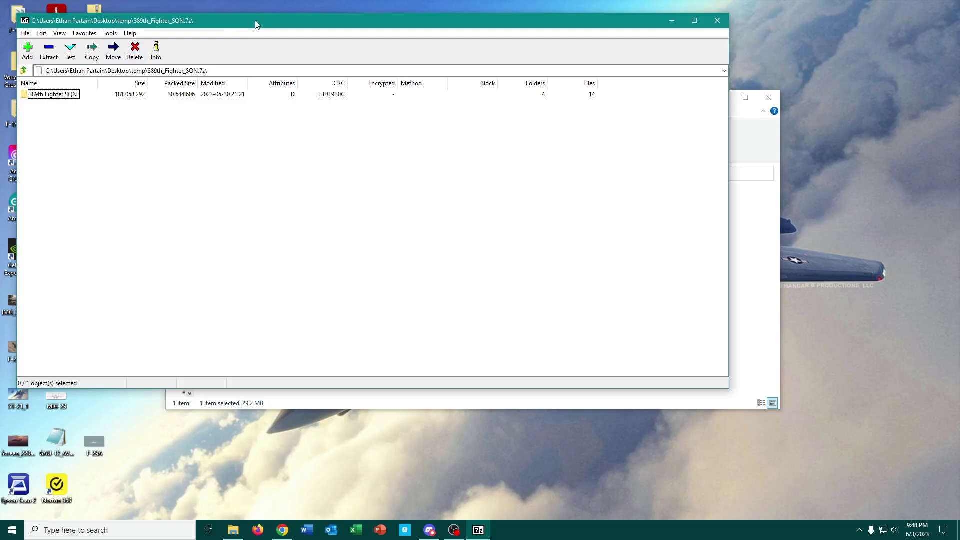
Browse the archive through 389th Fighter SQN and Bazar into Liveries
left_click_drag(255, 26, 269, 34)
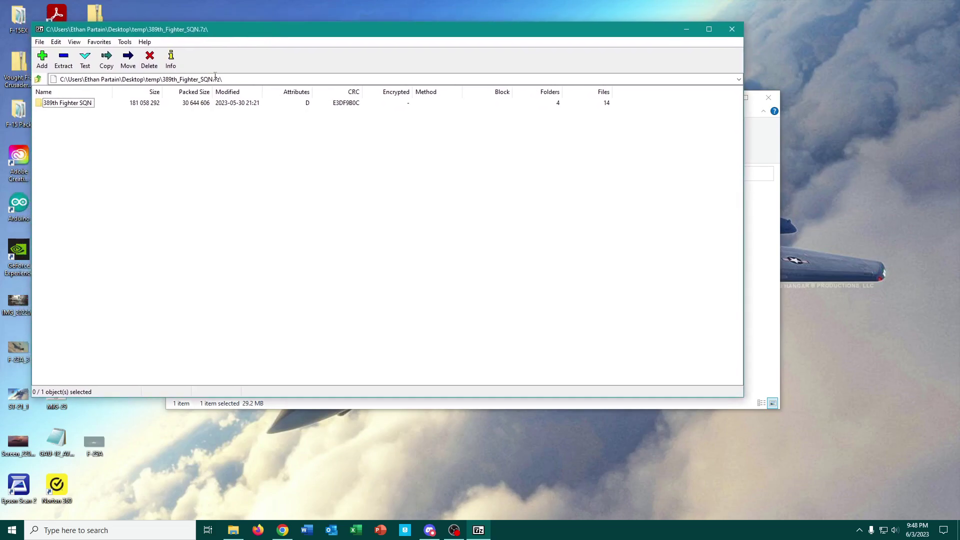
left_click(80, 103)
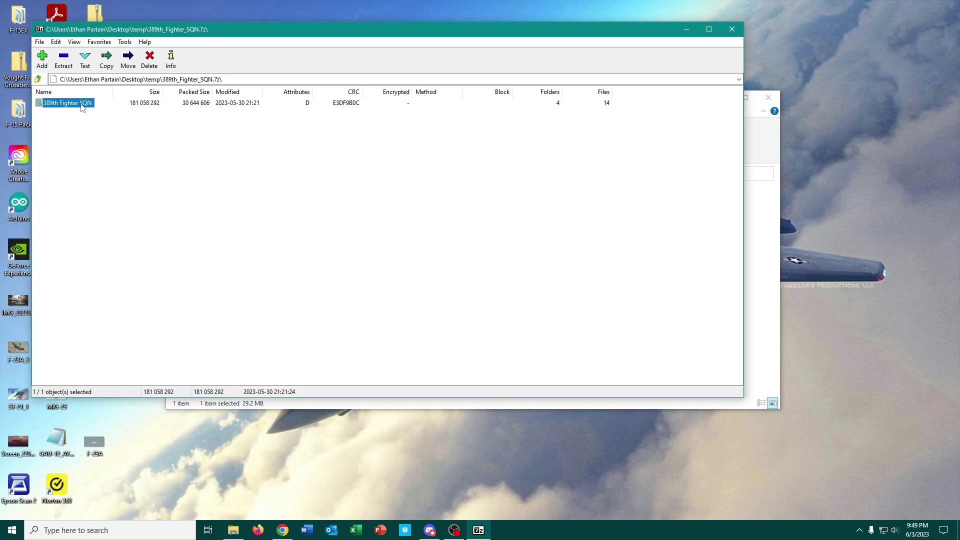
double_click(83, 105)
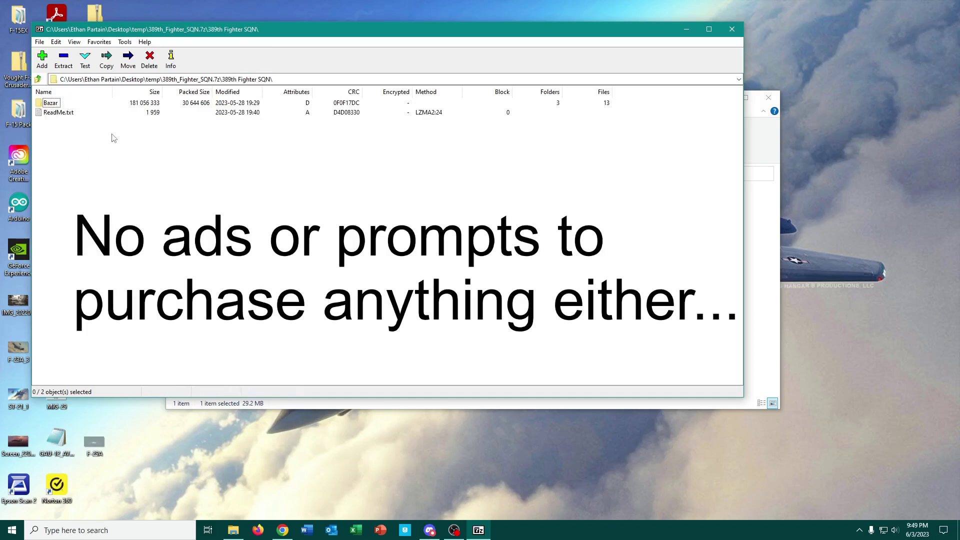
double_click(50, 104)
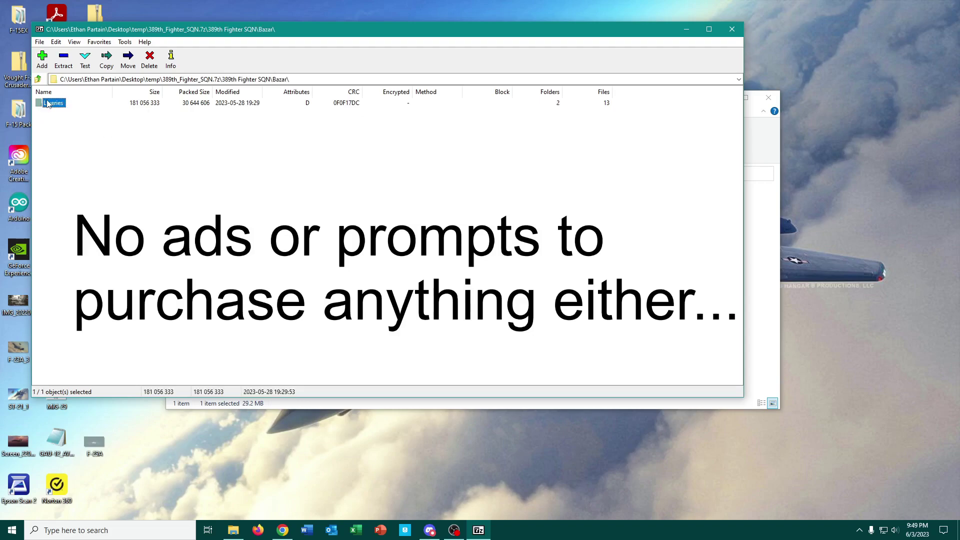
double_click(50, 103)
Check the F-15C folder, then close 7-Zip File Manager
left_click(53, 104)
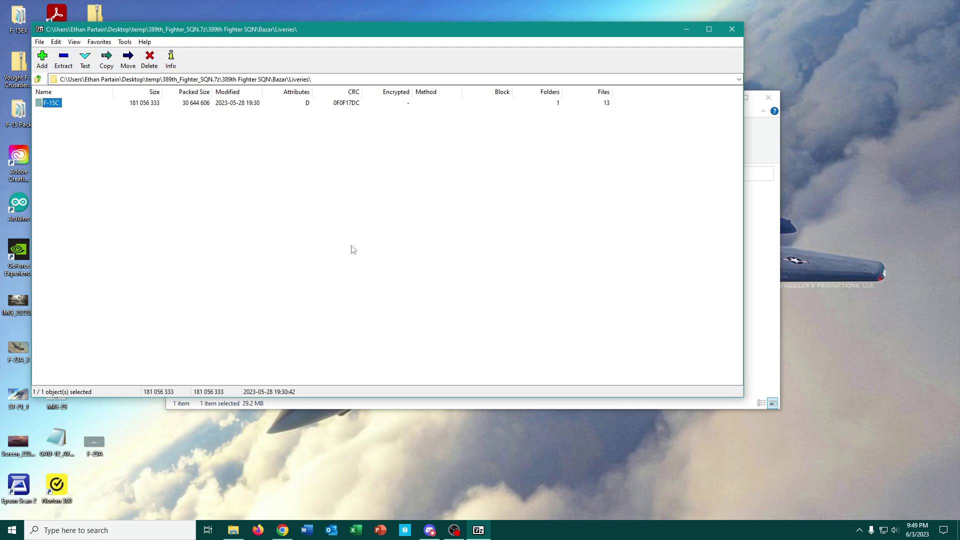
left_click(273, 211)
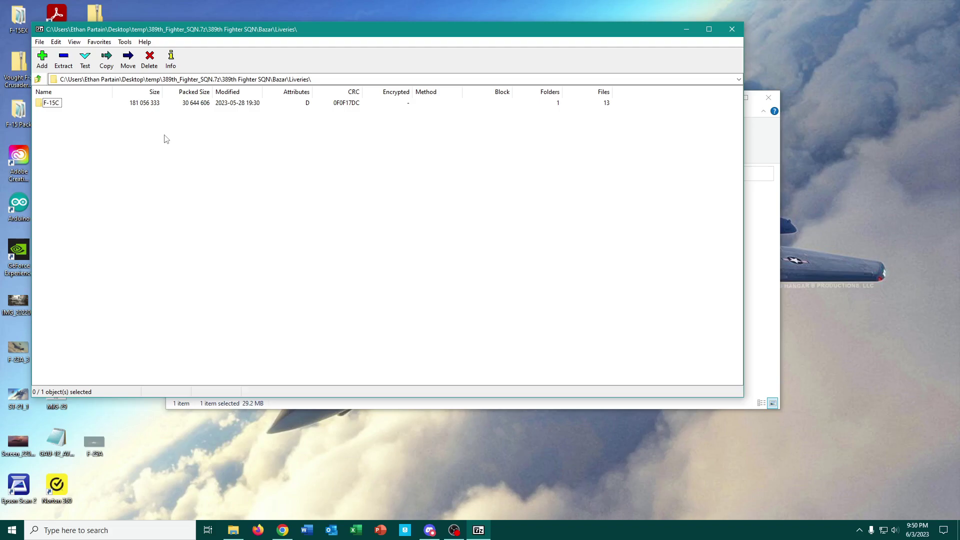
left_click(58, 103)
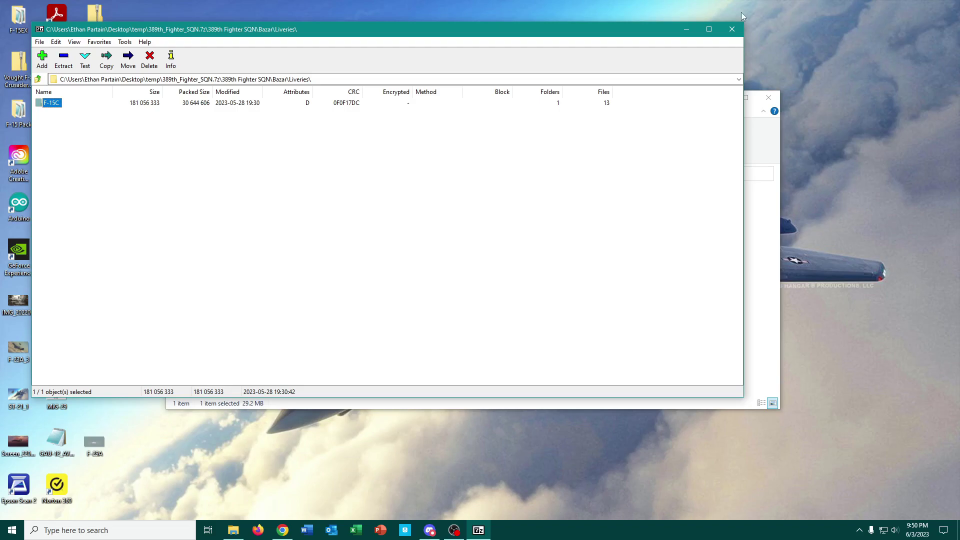
left_click(731, 30)
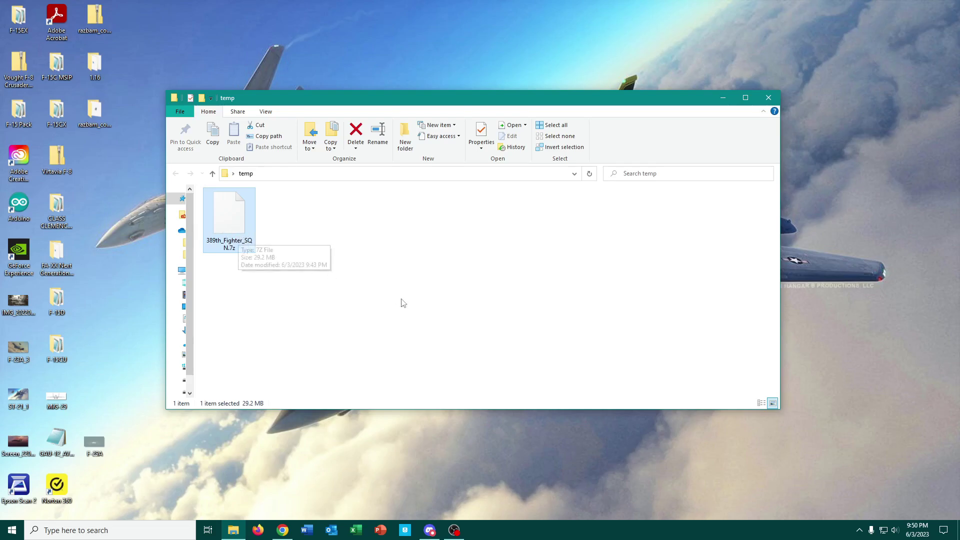
Extract 389th_Fighter_SQN.7z into temp using 7-Zip's Extract Here
right_click(246, 229)
mouse_move(275, 246)
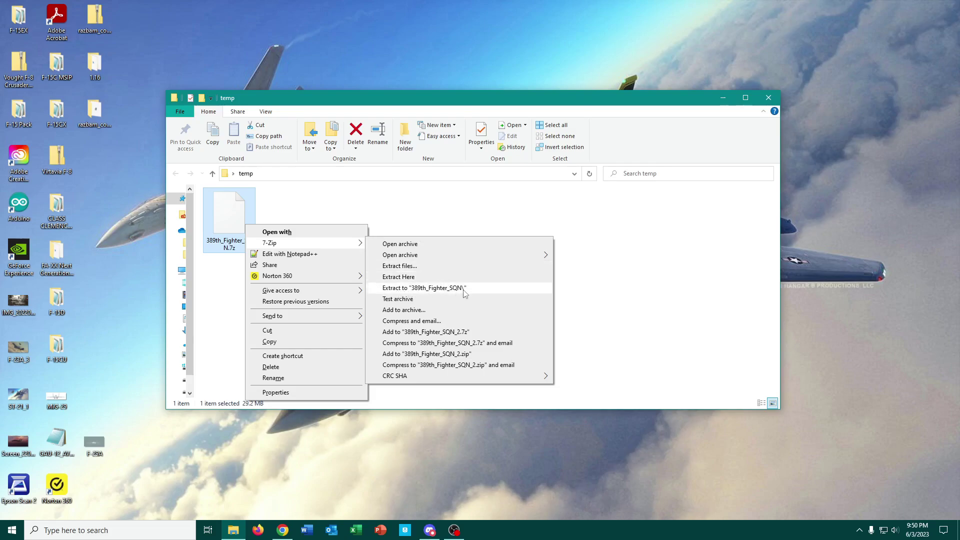
left_click(219, 277)
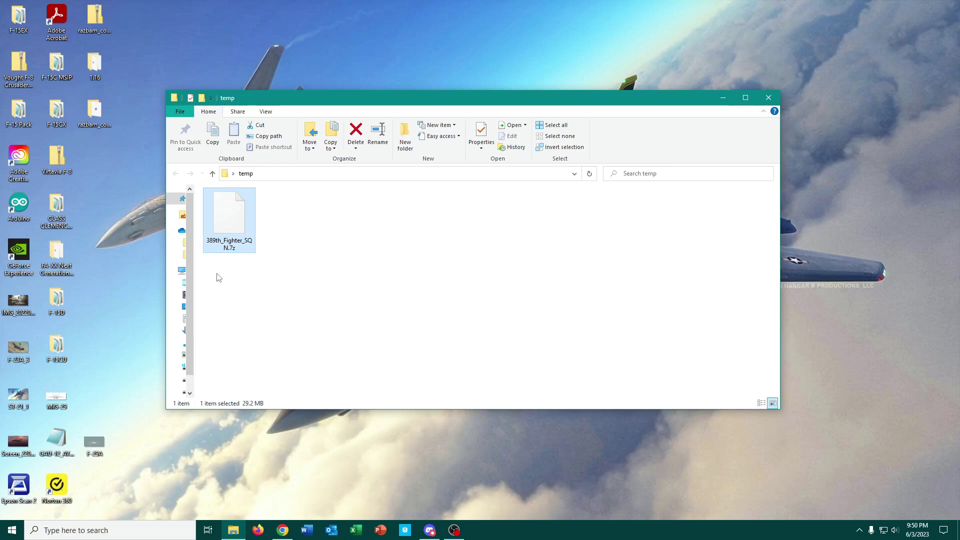
left_click(228, 238)
right_click(236, 226)
mouse_move(354, 250)
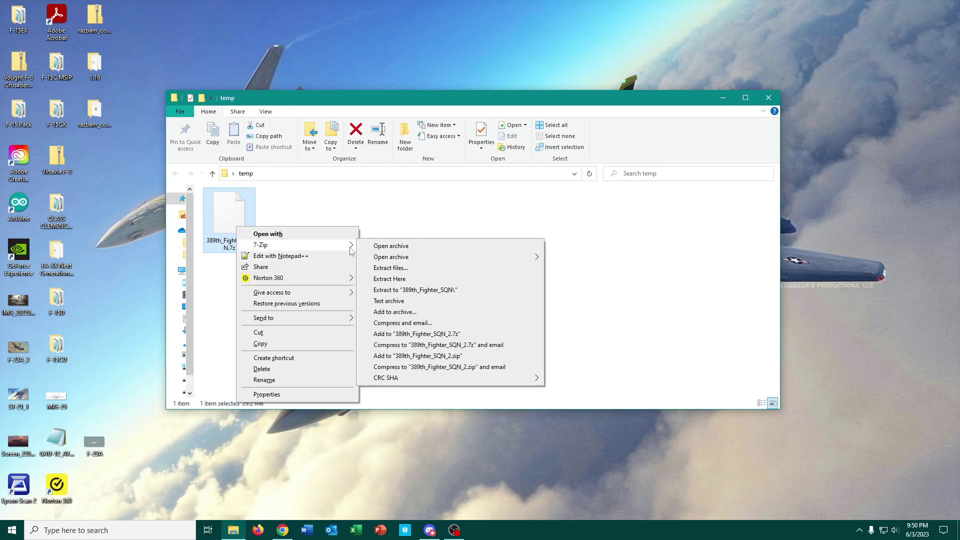
left_click(412, 278)
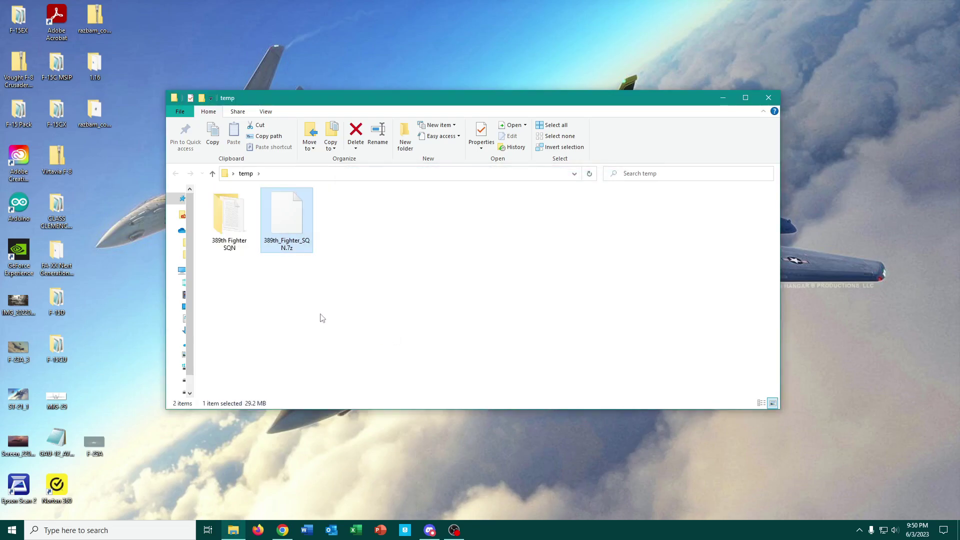
Open the extracted 389th Fighter SQN folder and its Bazar subfolder to find Liveries
left_click(227, 222)
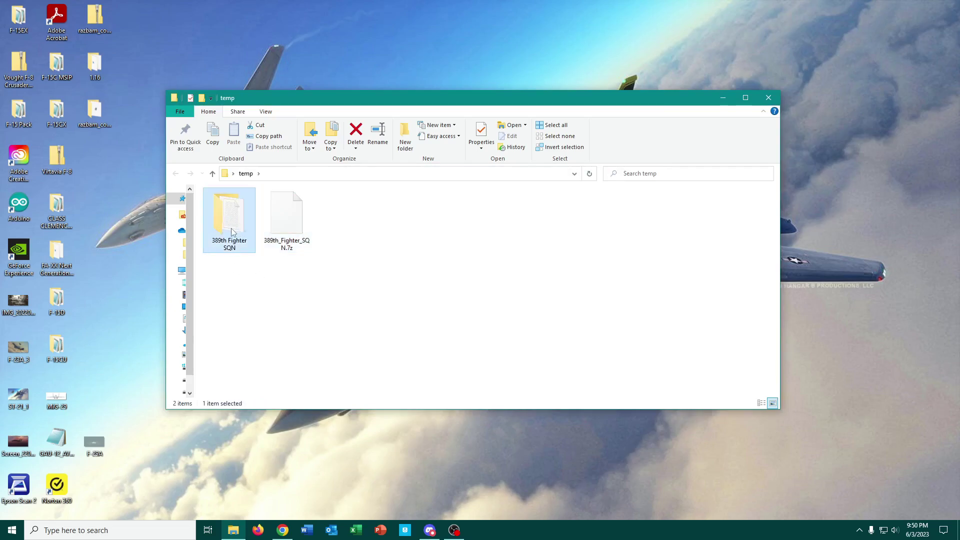
double_click(232, 230)
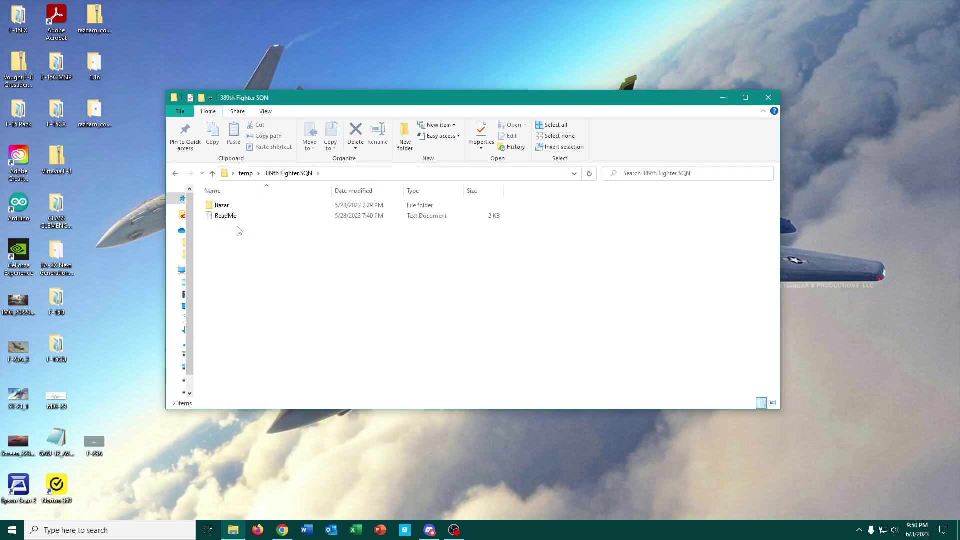
key("alt+Left")
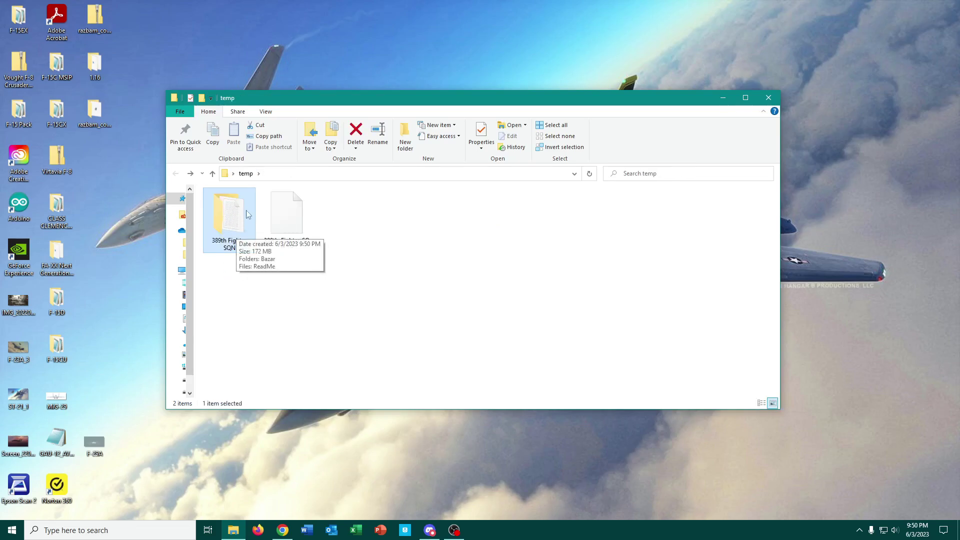
double_click(228, 224)
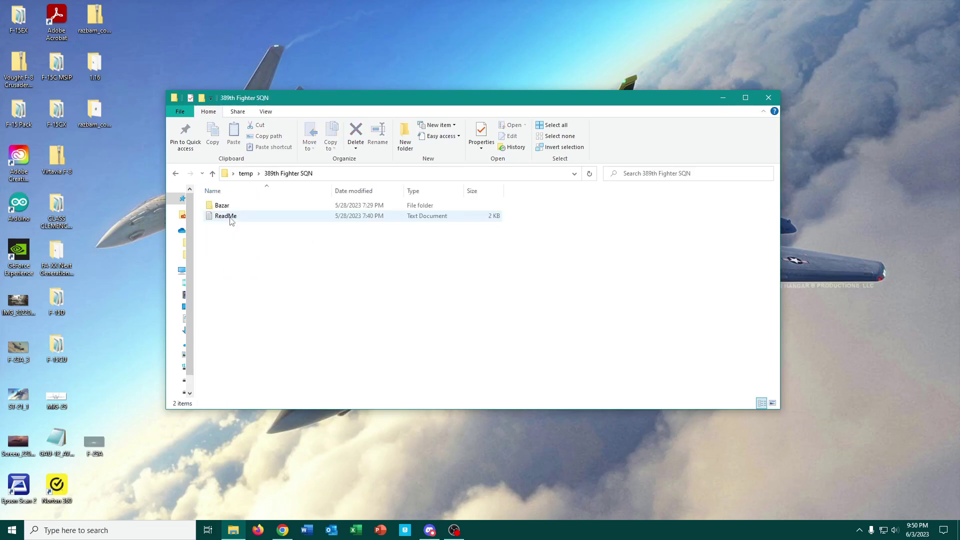
double_click(274, 207)
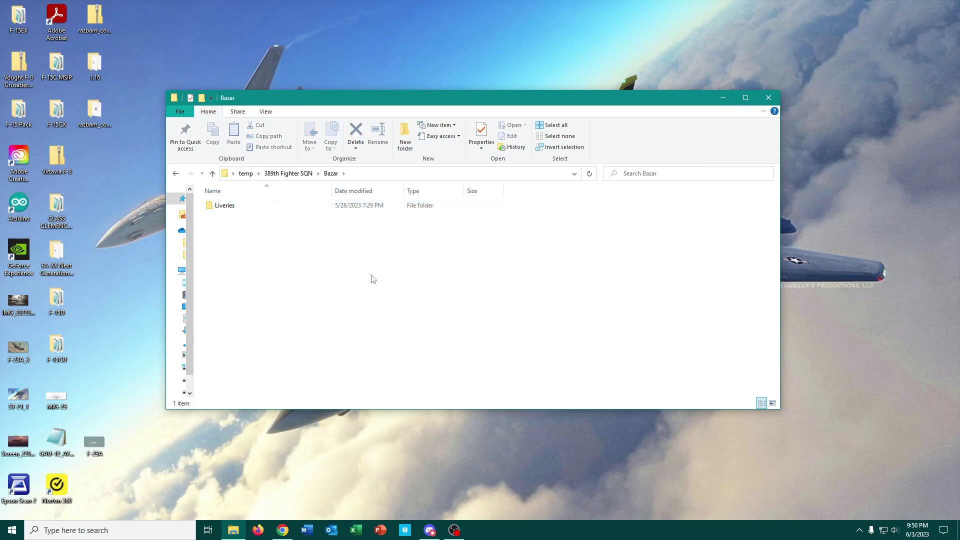
left_click(286, 207)
left_click(286, 208)
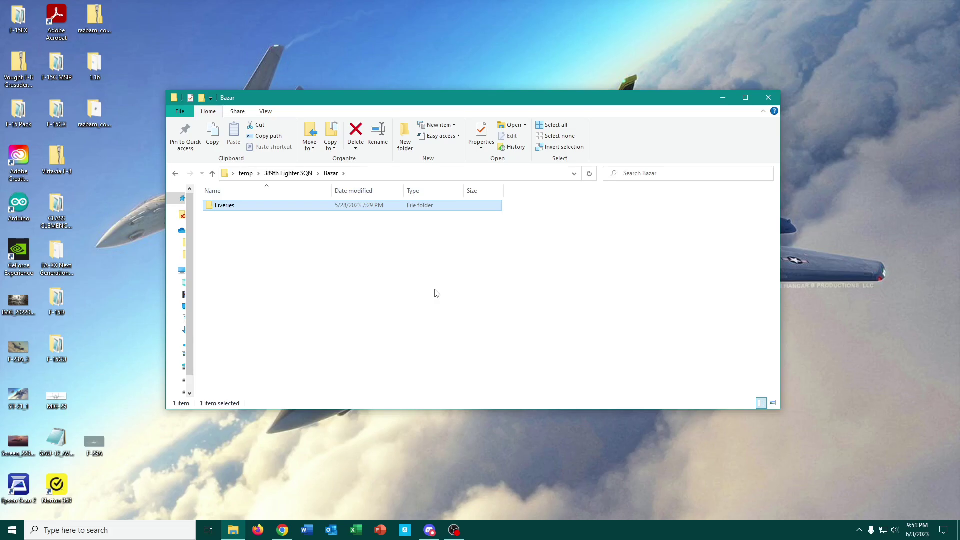
Go up to 389th Fighter SQN to see ReadMe, then reopen Bazar
left_click(273, 266)
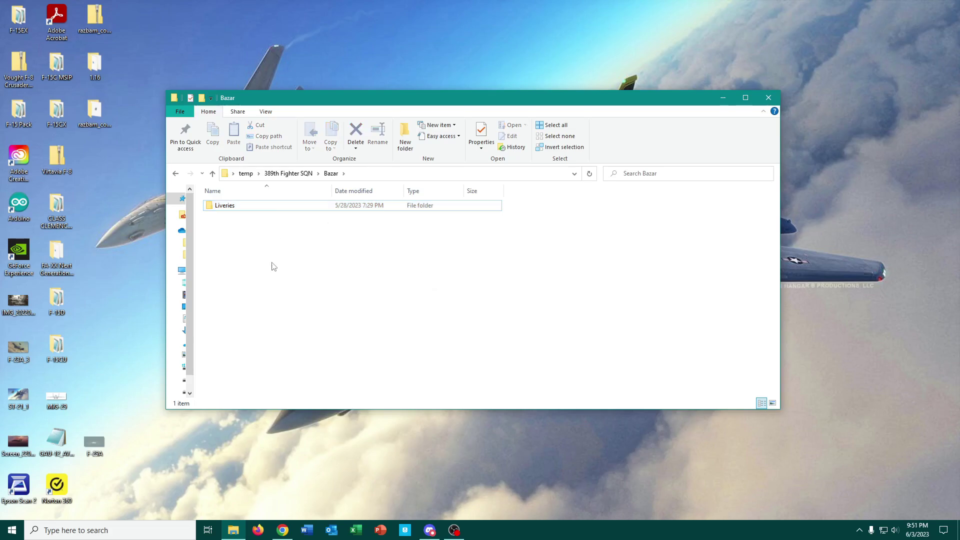
left_click(295, 173)
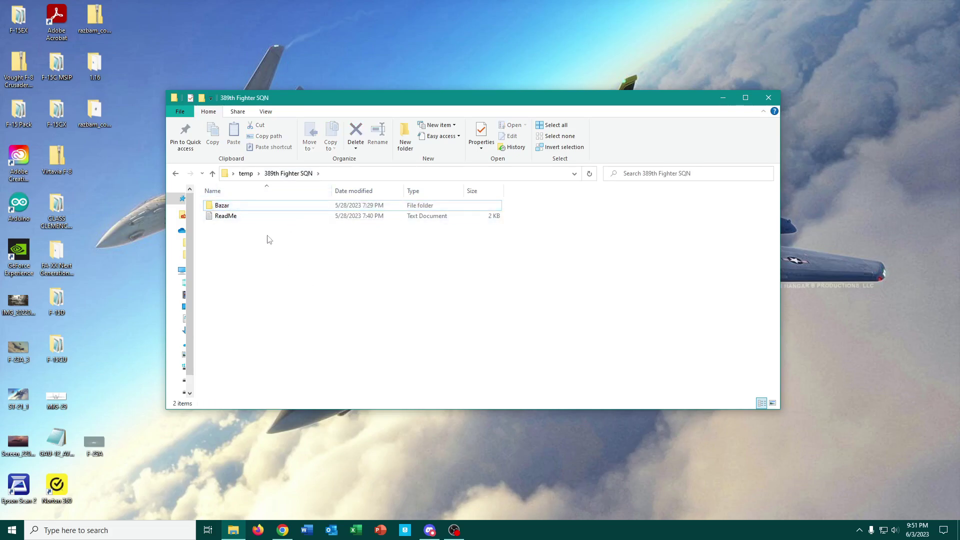
left_click(306, 340)
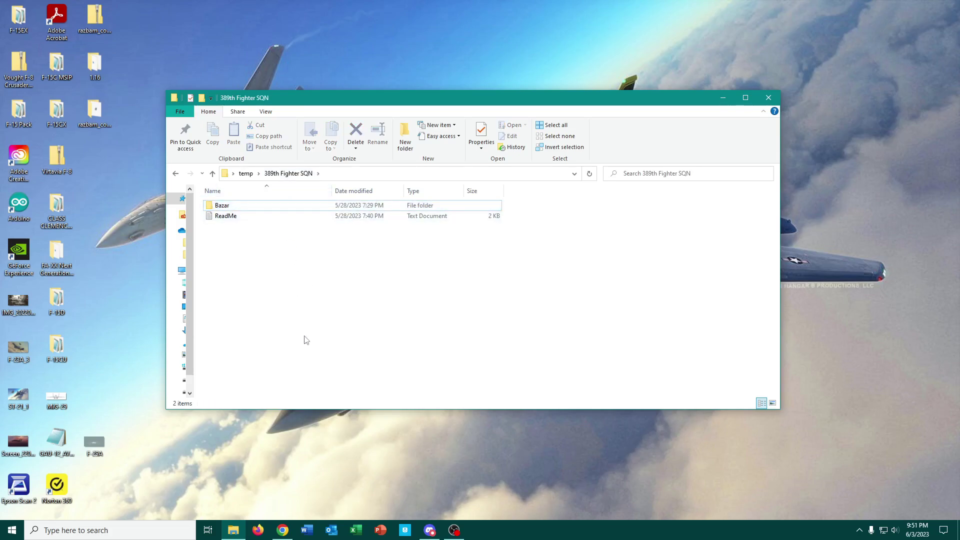
left_click(283, 209)
double_click(283, 209)
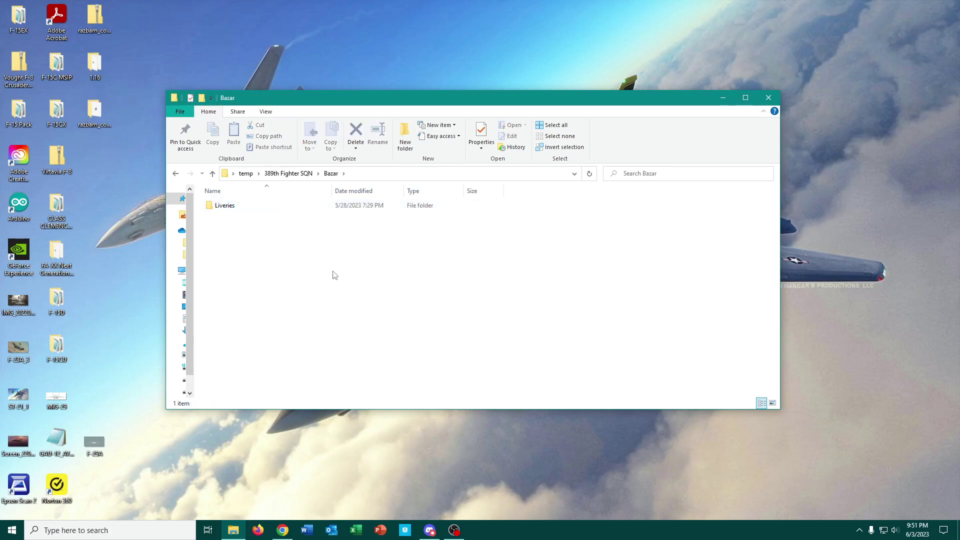